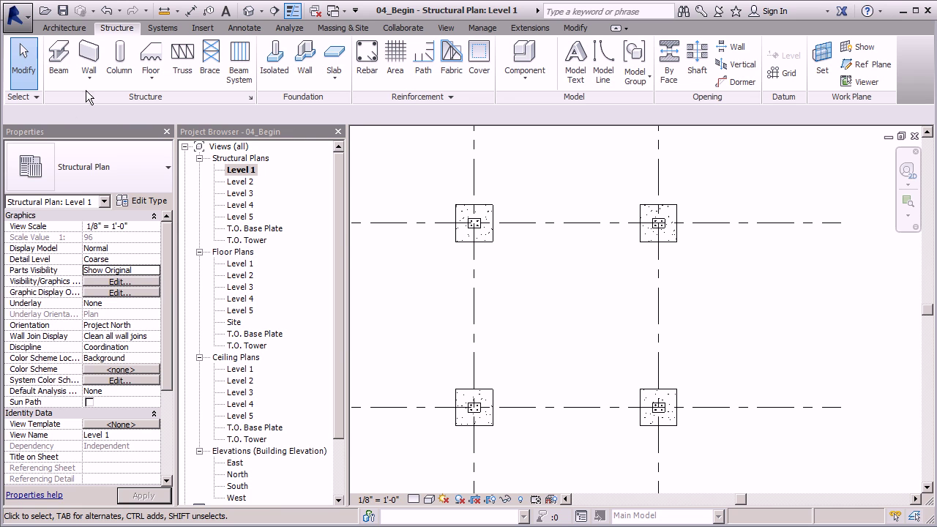
- Start placing a structural column measured by height, unconnected, with the height set to 10' 0"
click(119, 61)
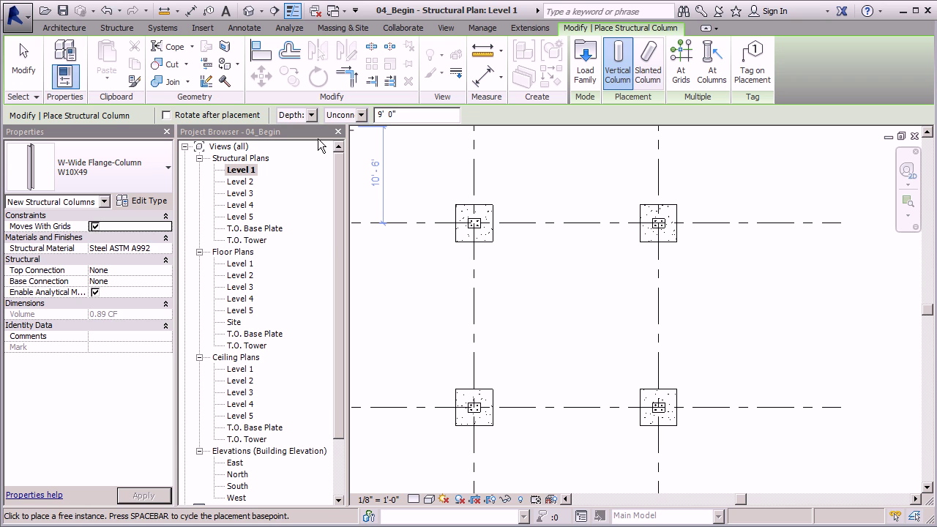
click(300, 115)
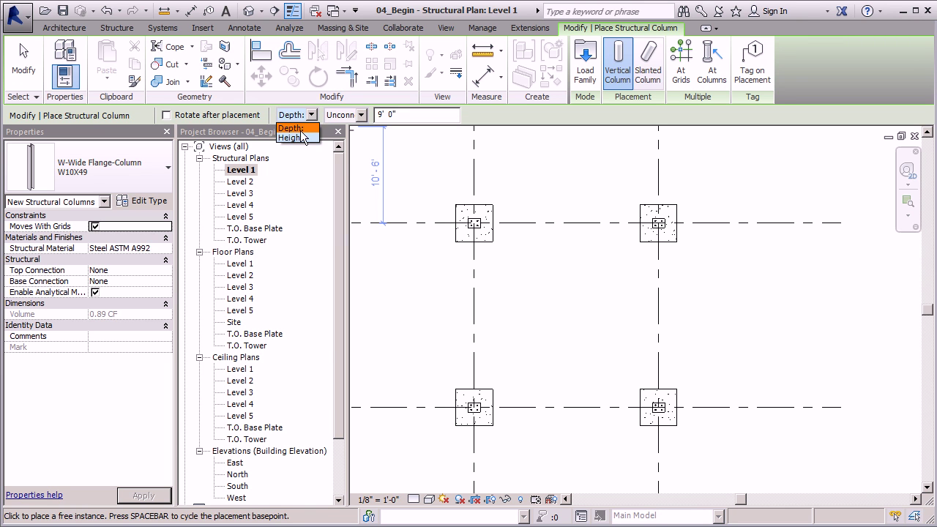
click(292, 138)
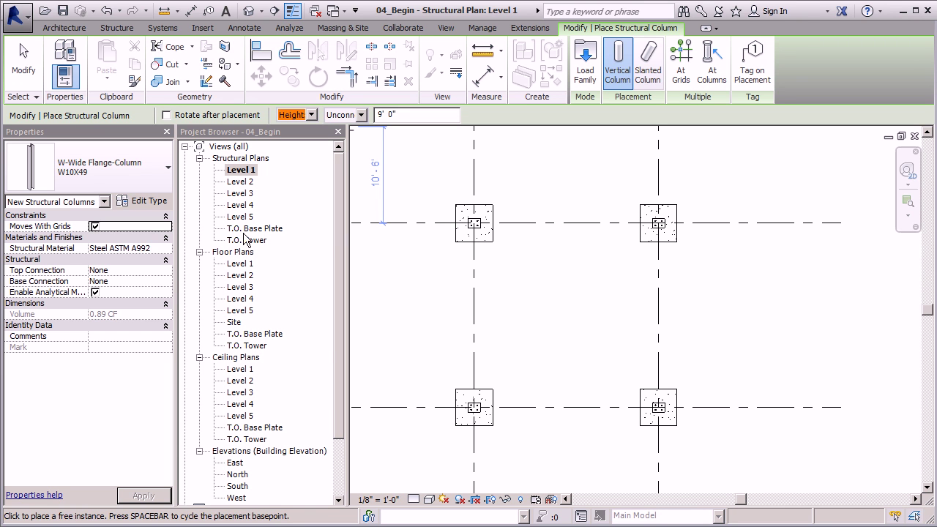
double_click(380, 115)
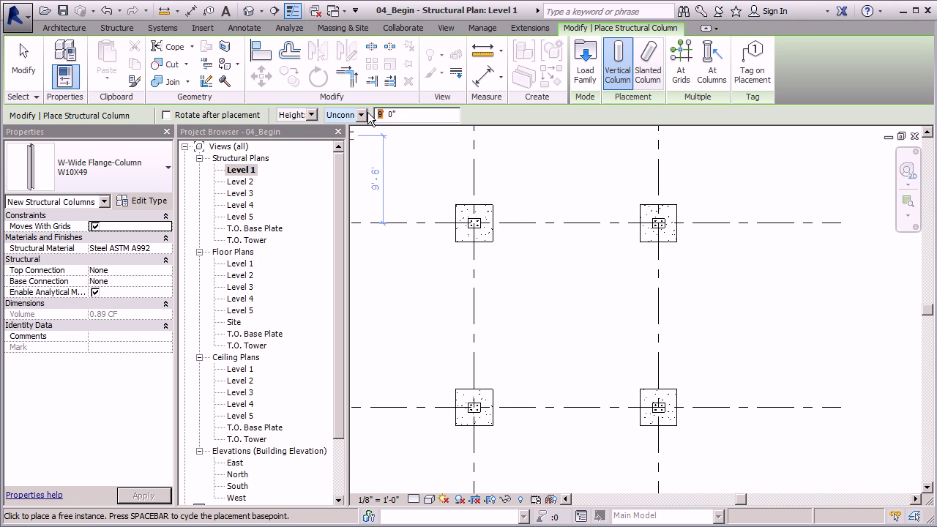
text(10)
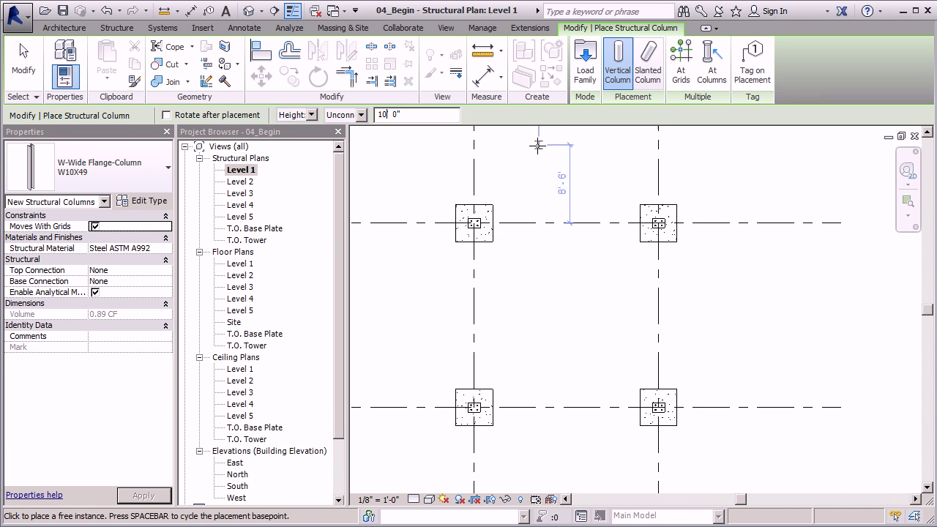
scroll(475, 224, up, 8)
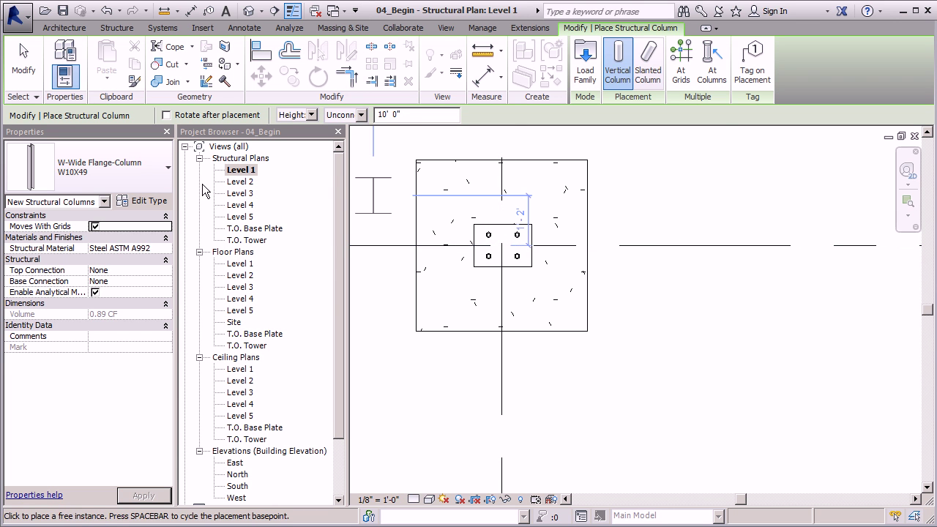
click(169, 169)
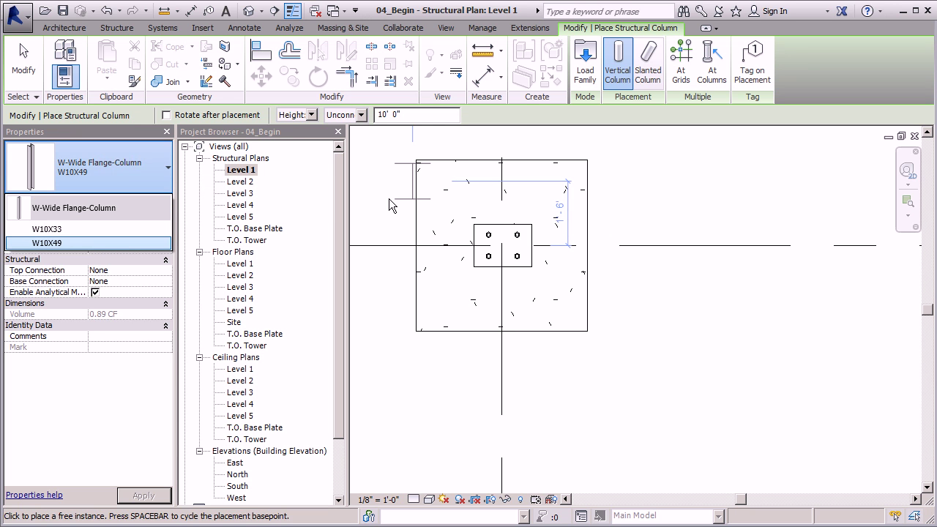
scroll(502, 246, up, 2)
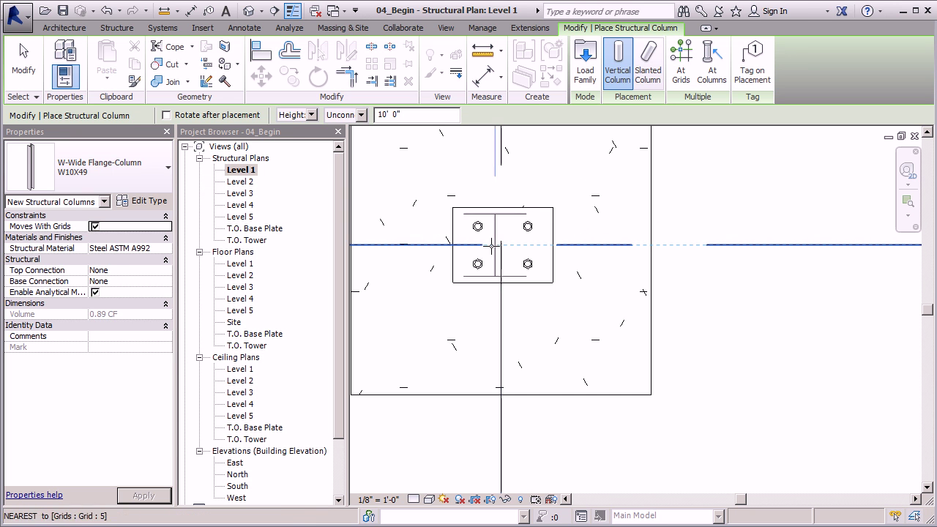
click(502, 244)
scroll(503, 244, down, 2)
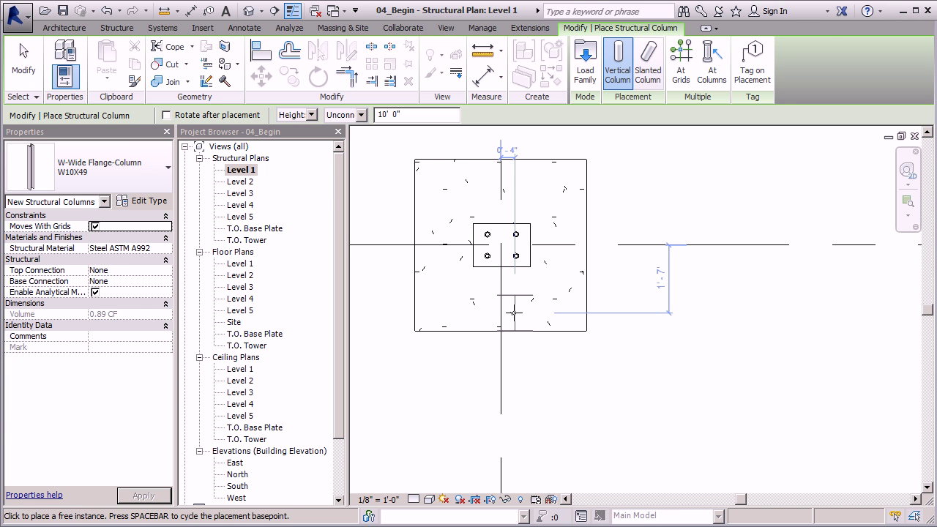
key(Escape)
key(Escape)
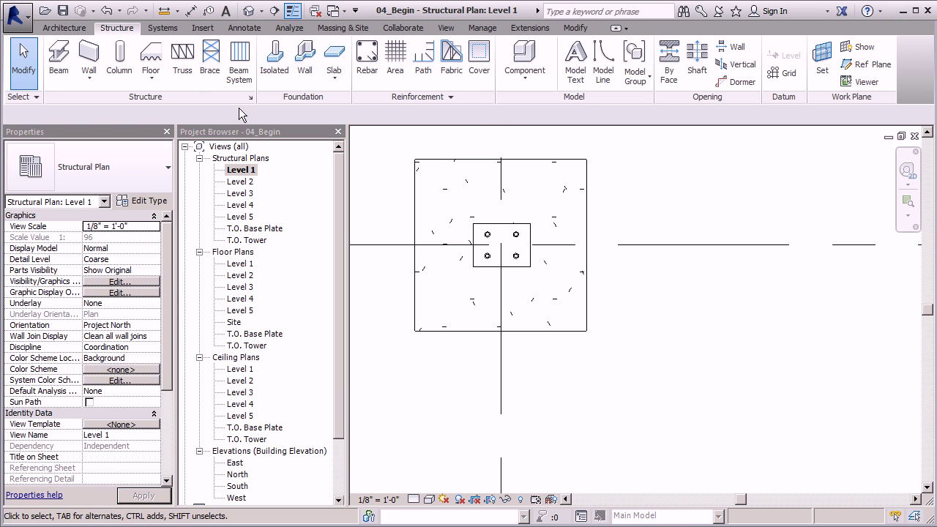
- Restart column placement and open the HSS-Hollow Structural Section-Column family from the Steel folder of the Structural Columns library
click(120, 60)
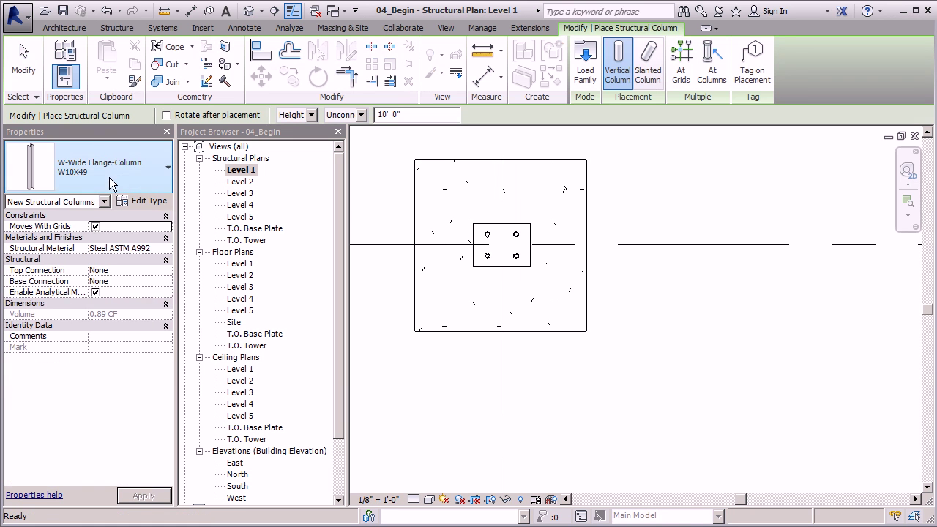
click(149, 200)
click(401, 120)
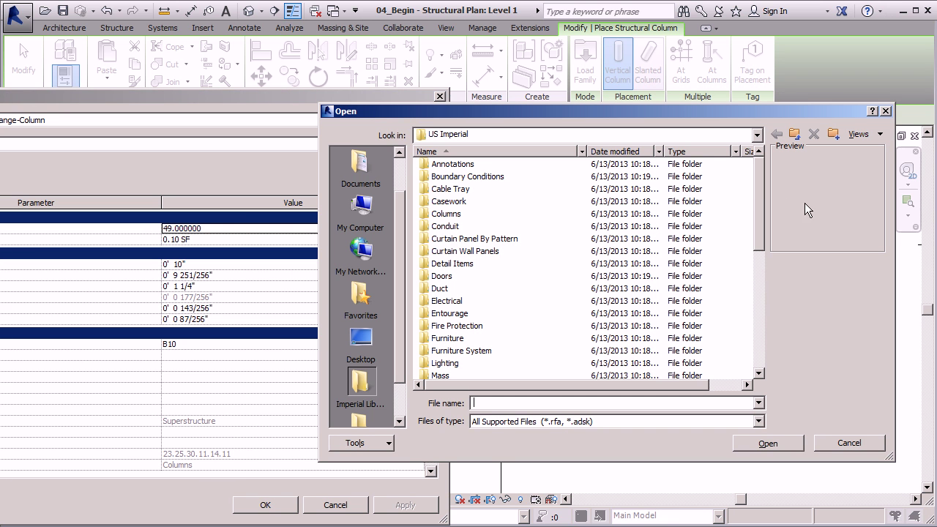
drag(754, 189, 763, 314)
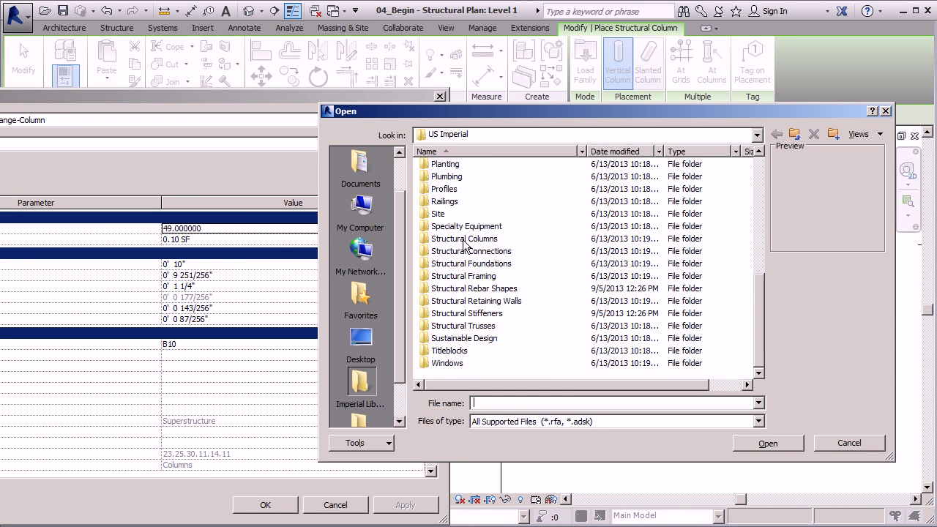
double_click(426, 240)
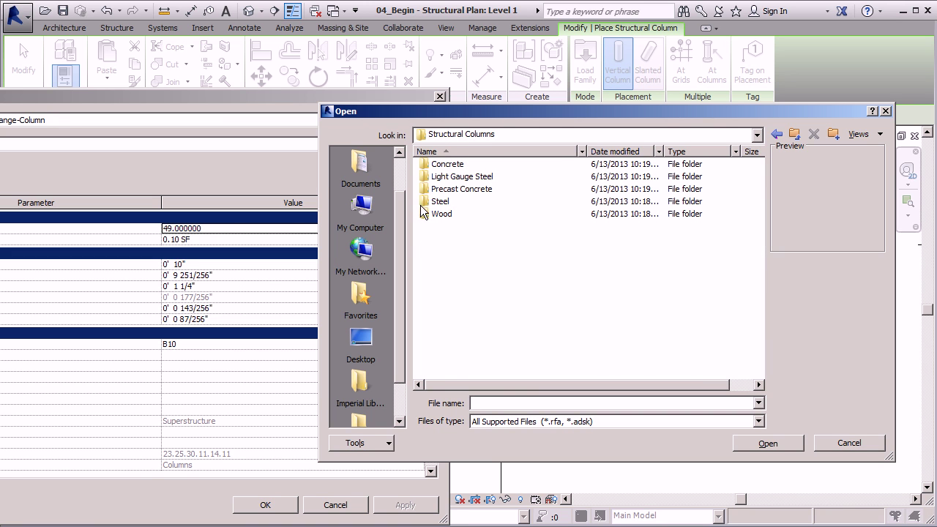
double_click(516, 202)
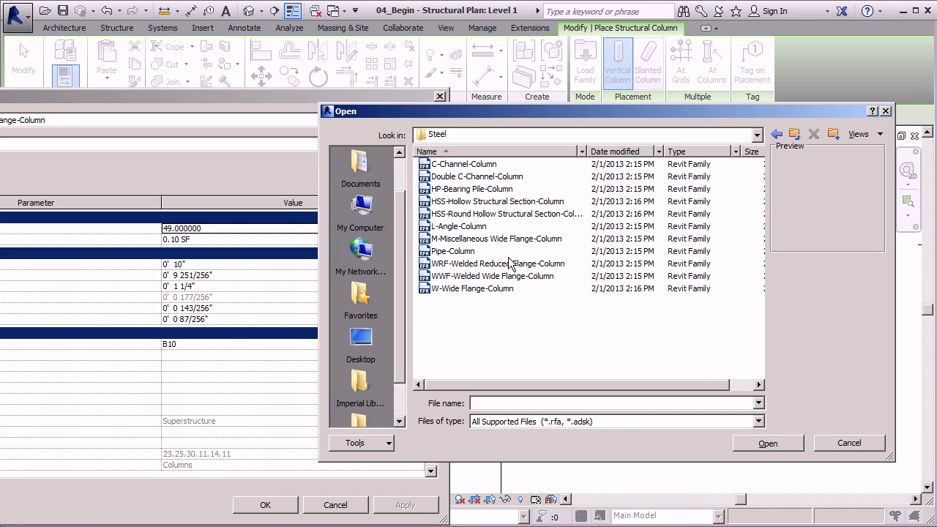
click(488, 217)
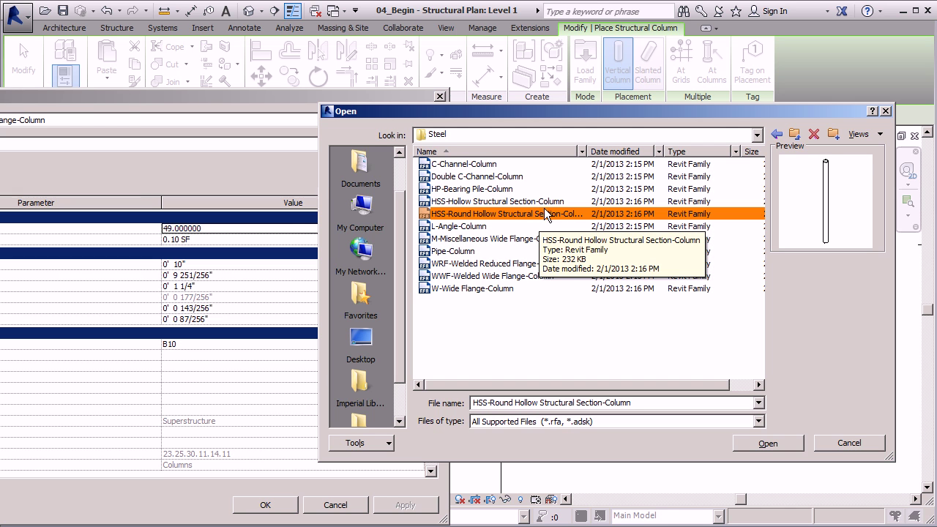
click(514, 202)
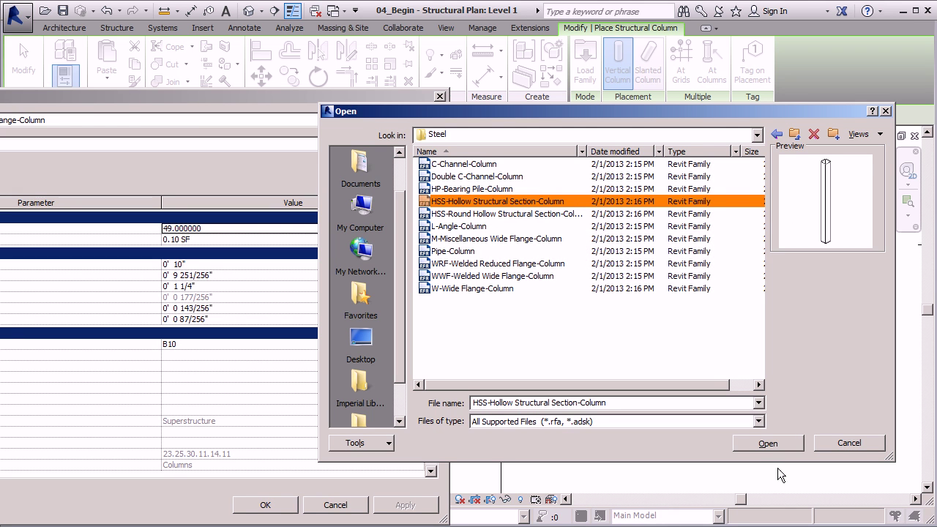
click(779, 441)
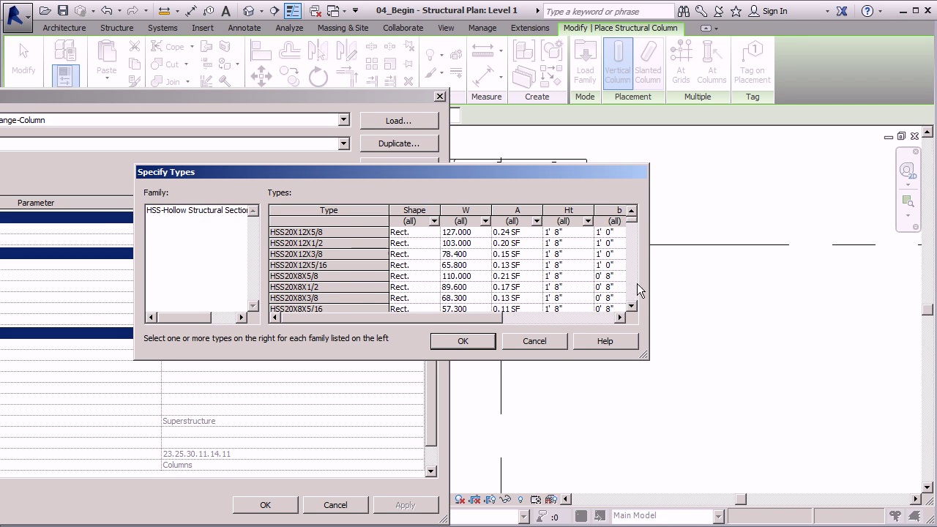
- Load the HSS6X6X1/4 type of the hollow structural section column and make it the column type to place
click(631, 306)
click(632, 306)
click(631, 306)
click(632, 306)
click(632, 306)
click(632, 306)
click(632, 306)
click(632, 306)
click(632, 306)
click(632, 306)
click(632, 306)
click(632, 306)
click(631, 306)
click(631, 306)
click(632, 306)
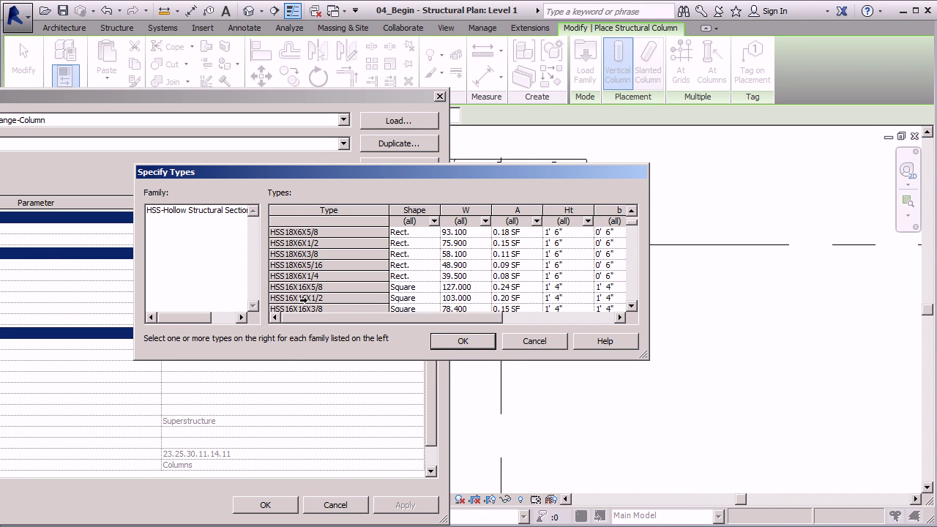
drag(632, 225, 636, 273)
click(633, 211)
click(632, 211)
click(633, 211)
click(633, 210)
click(633, 211)
click(285, 244)
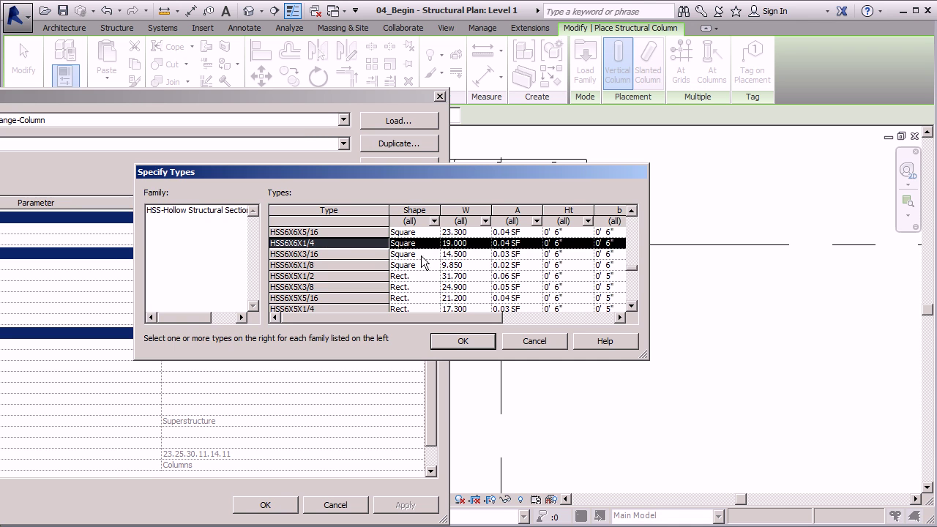
click(464, 344)
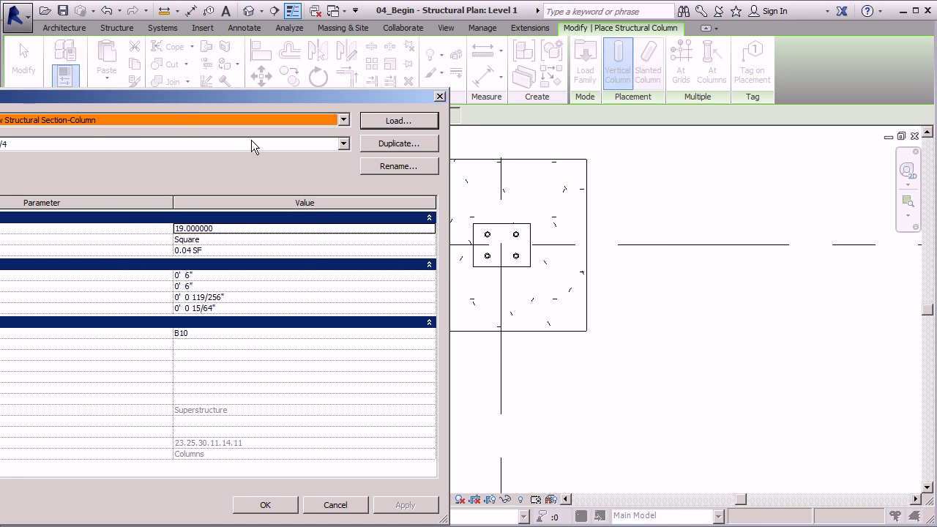
click(294, 504)
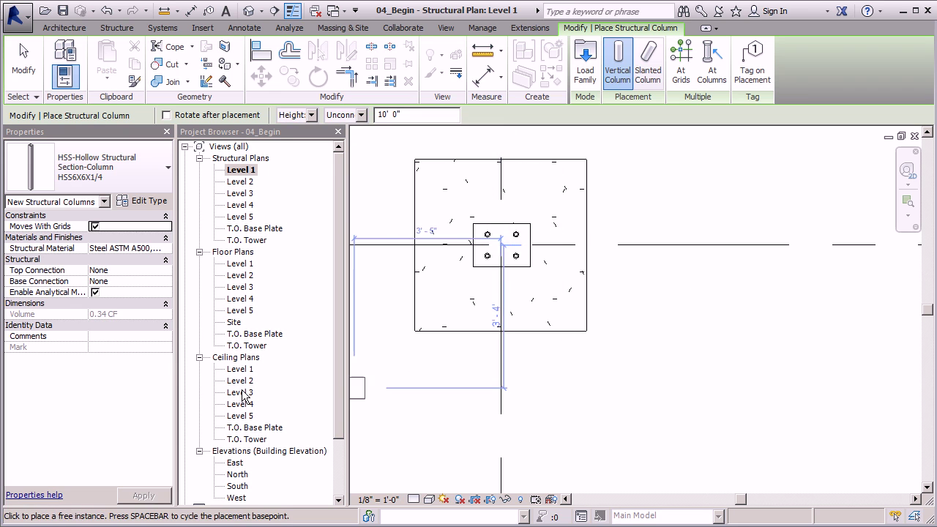
- Place HSS6X6X1/4 columns at all intersections of grid lines 3, 4, 5 and 6 and finish the placement
scroll(476, 154, down, 5)
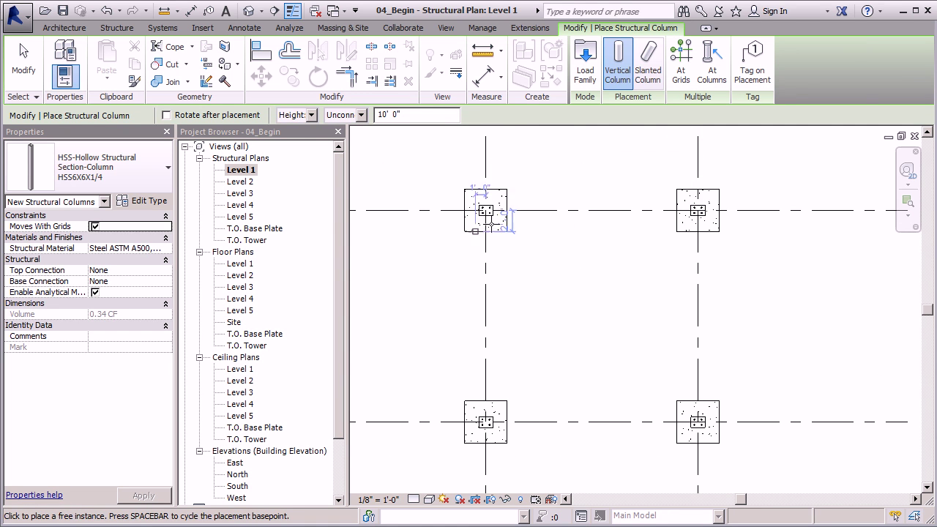
scroll(488, 210, up, 1)
middle_drag(487, 210, 522, 194)
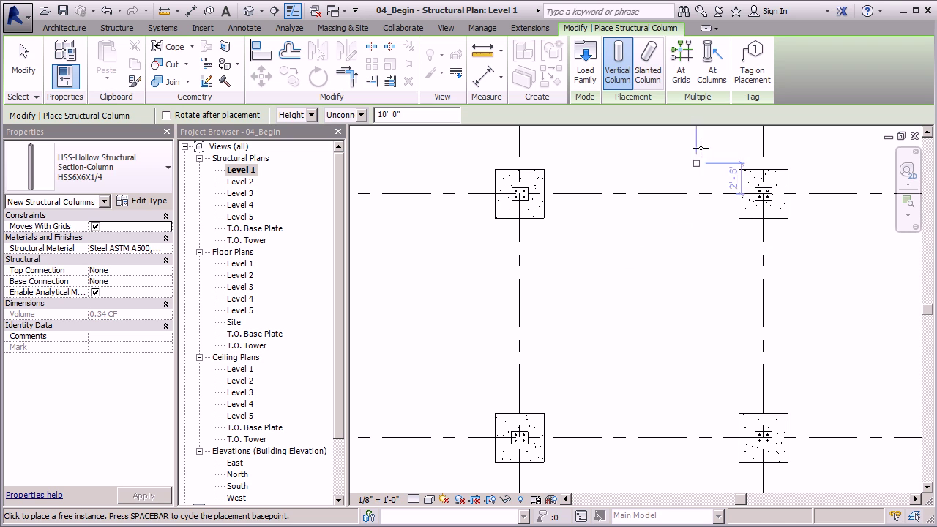
click(681, 62)
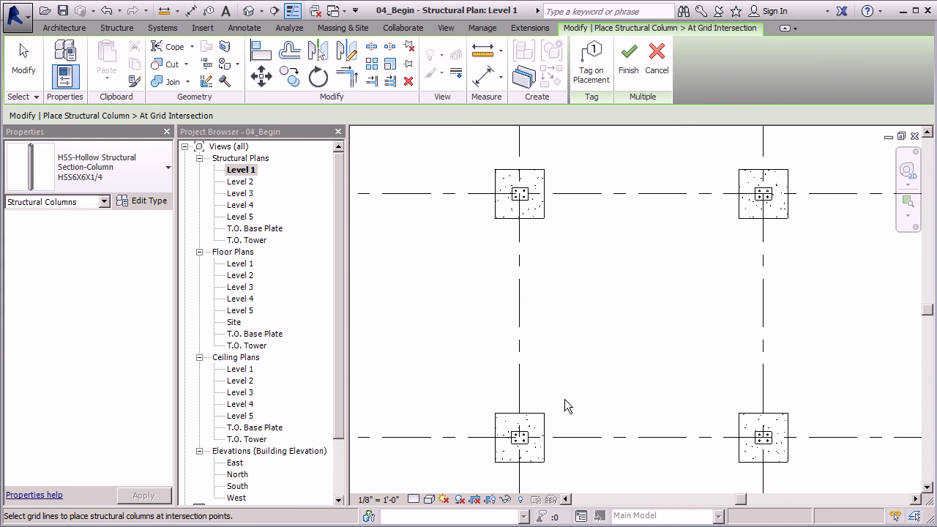
scroll(508, 380, down, 3)
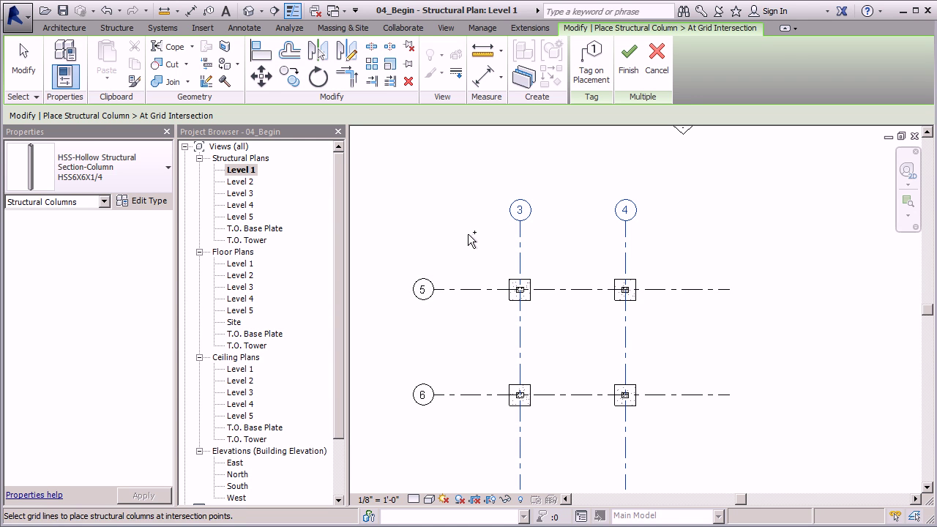
click(468, 291)
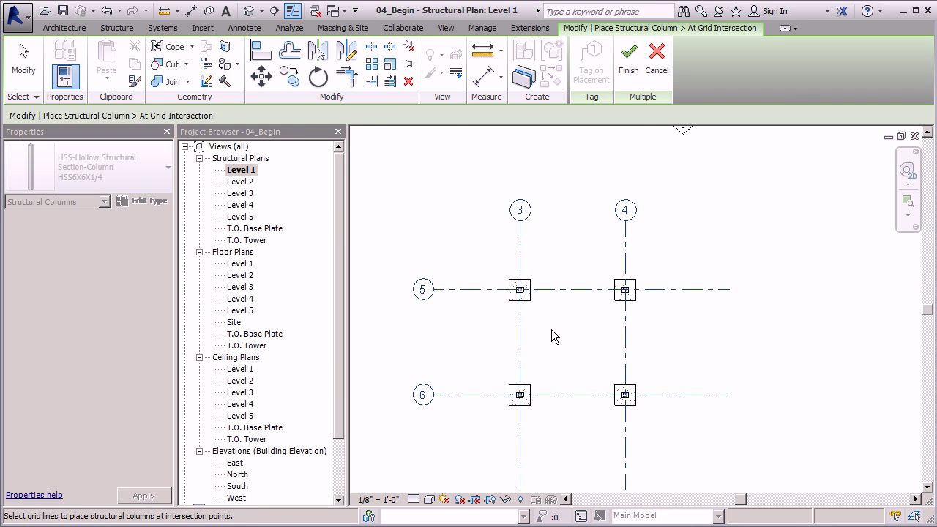
click(628, 63)
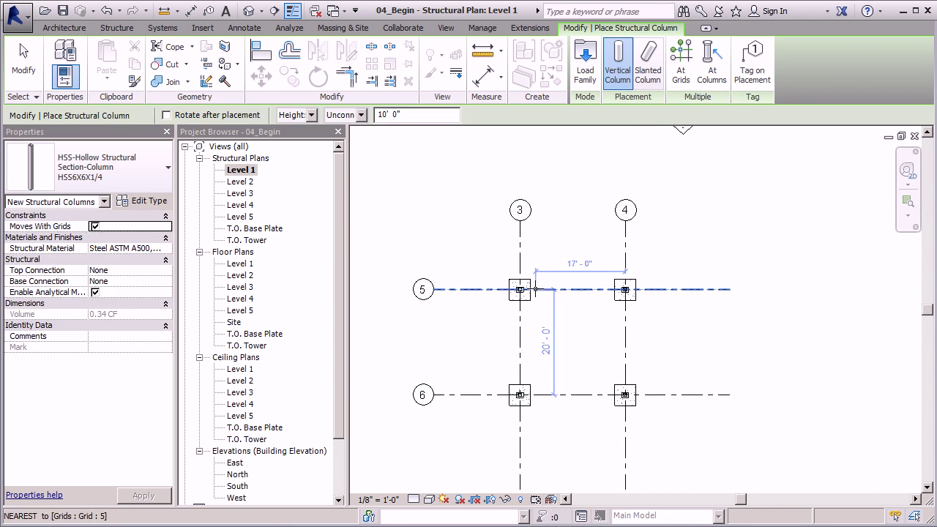
- Align the base plate's vertical centerline with the center of the column at the intersection of grids 3 and 5
scroll(526, 293, up, 3)
scroll(526, 292, up, 4)
key(Escape)
scroll(493, 259, up, 3)
scroll(655, 302, down, 3)
scroll(622, 227, down, 2)
scroll(431, 211, up, 4)
click(633, 238)
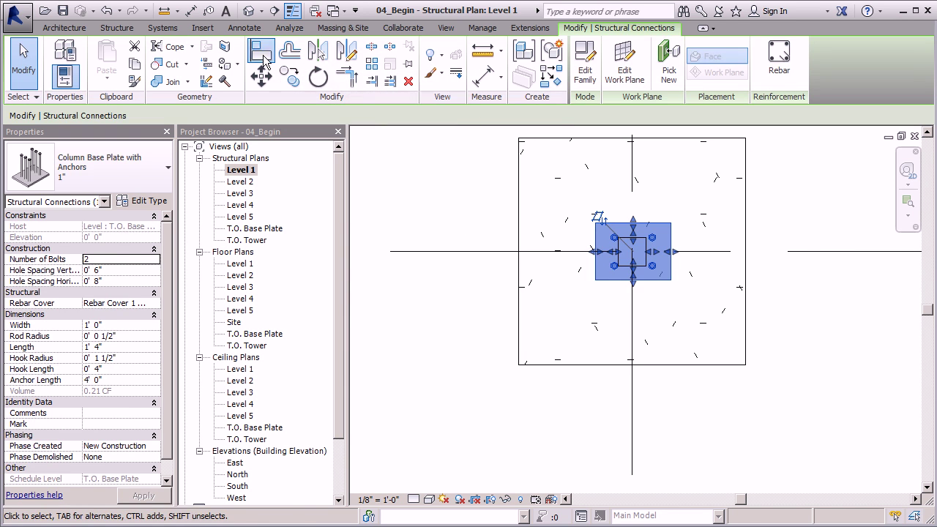
key(a)
key(l)
scroll(644, 271, up, 2)
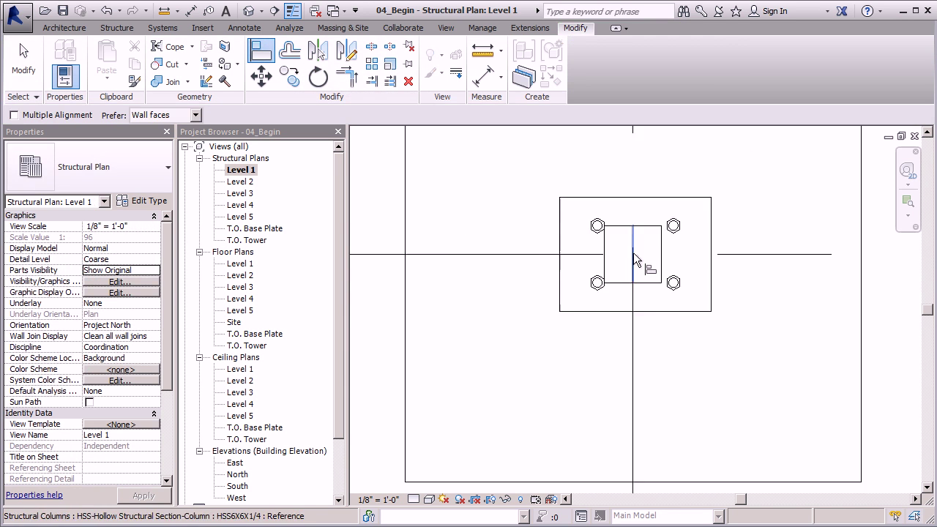
scroll(632, 322, up, 3)
click(634, 322)
click(643, 306)
scroll(739, 417, down, 3)
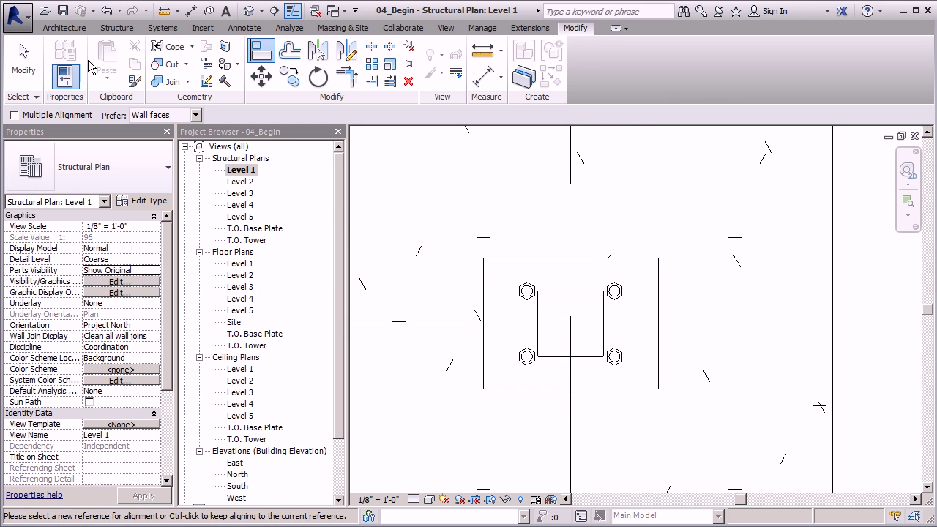
key(Escape)
- Use Align at the same footing with vertical grid line 3 as the reference, and leave the tool
click(602, 316)
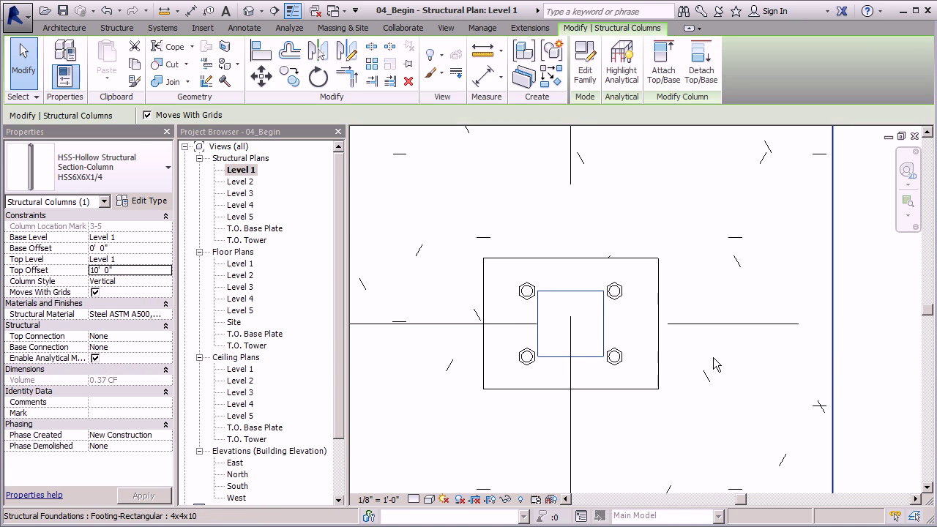
click(260, 59)
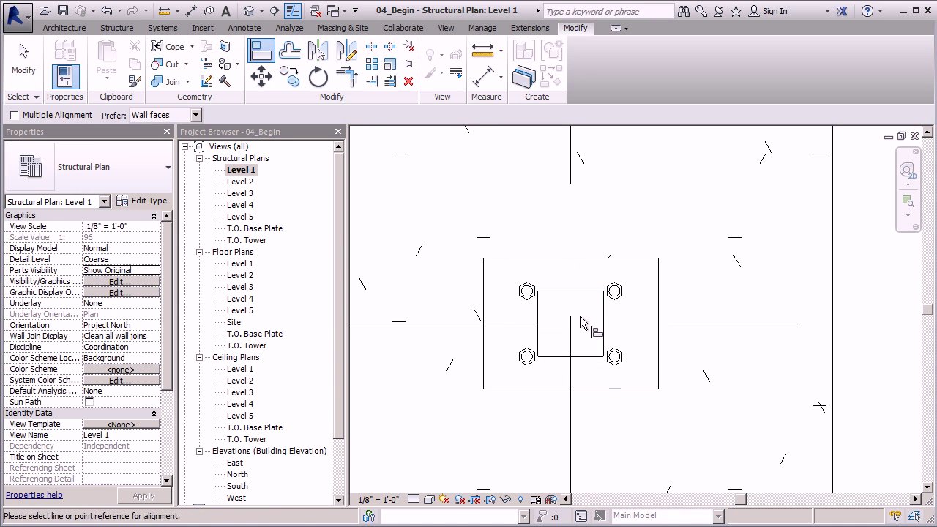
click(572, 412)
scroll(568, 334, up, 2)
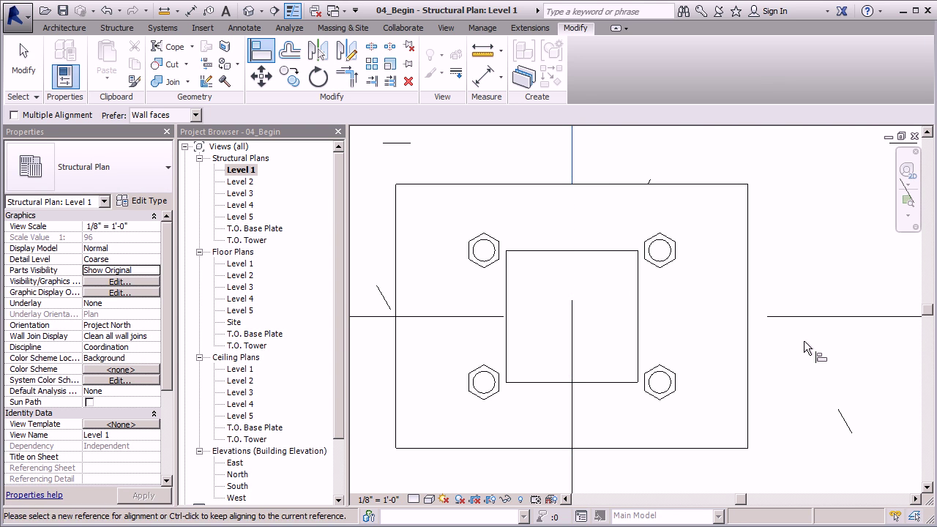
click(24, 59)
- Open the 3D view and inspect the columns standing on the four footings
scroll(566, 354, down, 4)
scroll(410, 226, down, 2)
scroll(681, 256, up, 4)
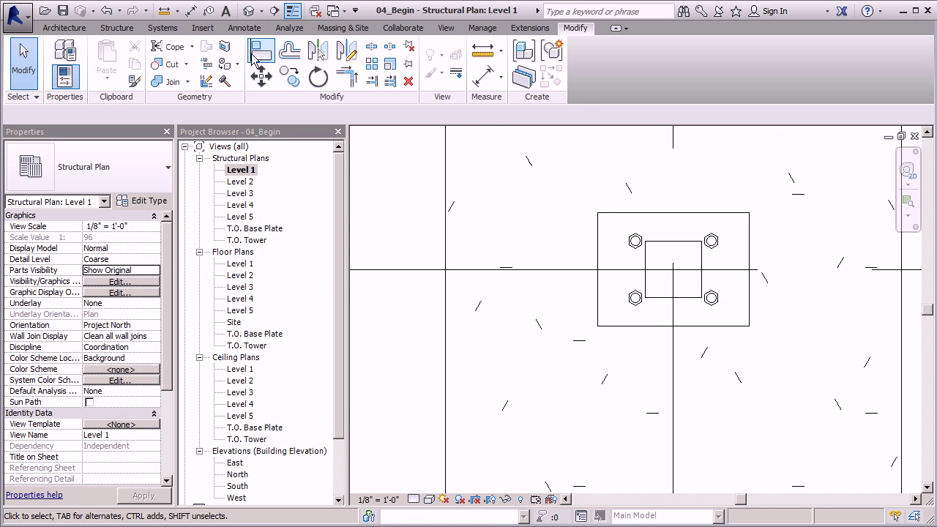
click(250, 10)
scroll(537, 278, up, 3)
scroll(654, 278, down, 3)
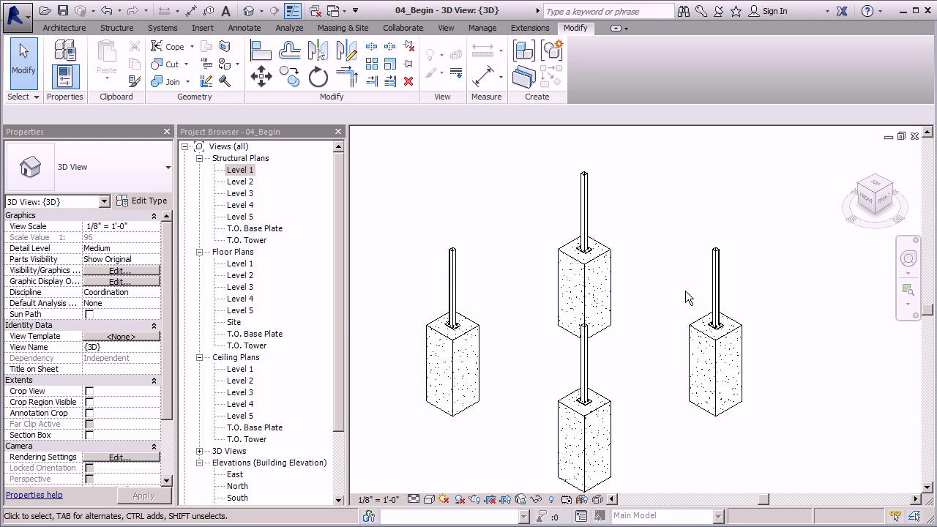
- Open the North elevation and examine the level heights up to T.O. Tower relative to grids 3 and 4
scroll(336, 306, down, 2)
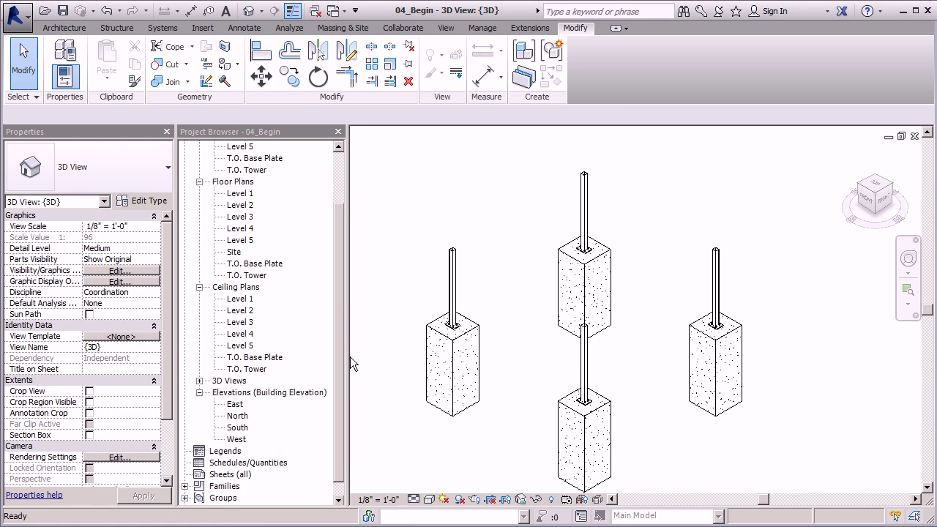
double_click(248, 415)
scroll(571, 327, down, 5)
scroll(609, 325, up, 5)
scroll(370, 351, down, 3)
scroll(710, 337, up, 3)
middle_drag(863, 362, 743, 366)
scroll(699, 322, down, 2)
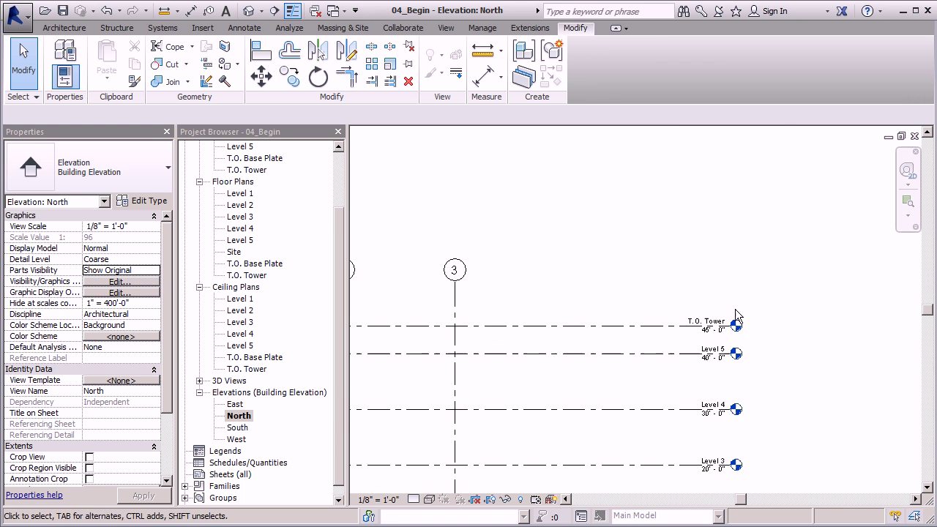
scroll(681, 267, down, 1)
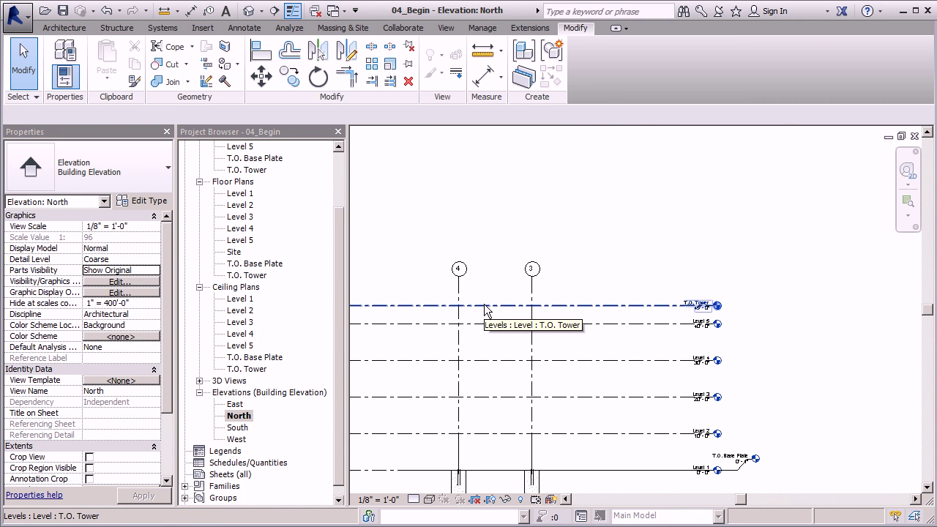
scroll(464, 330, up, 1)
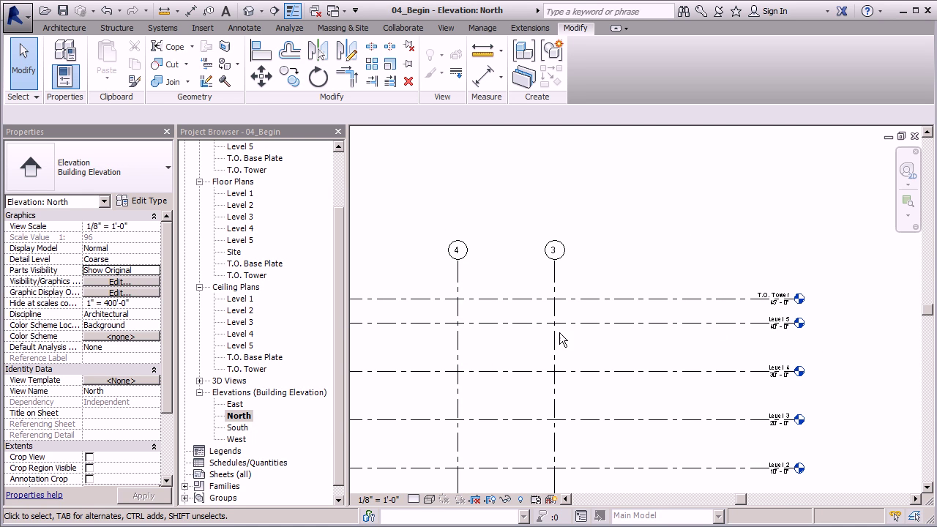
- In the 3D view, set the Top Offset of the two columns on grid 5 to 45' and apply it
click(250, 10)
scroll(499, 341, down, 2)
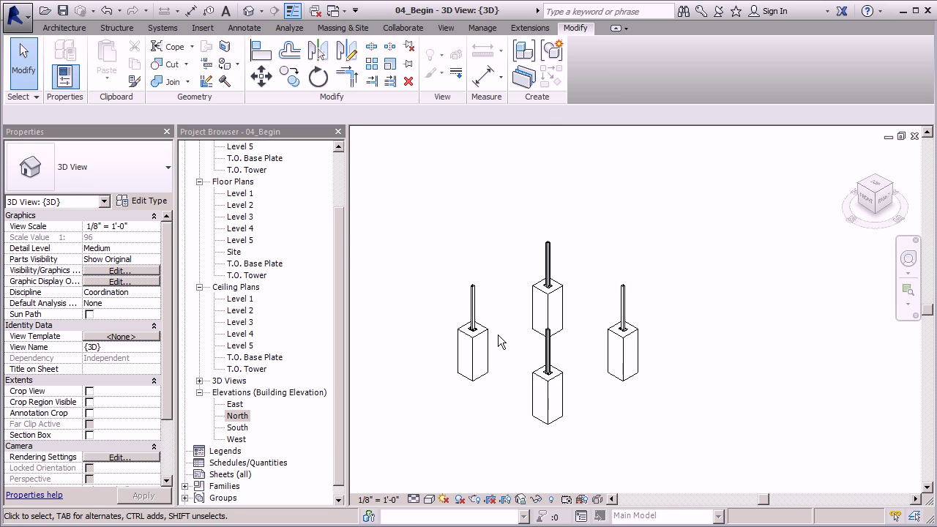
shift+middle_drag(529, 223, 594, 238)
scroll(545, 216, up, 2)
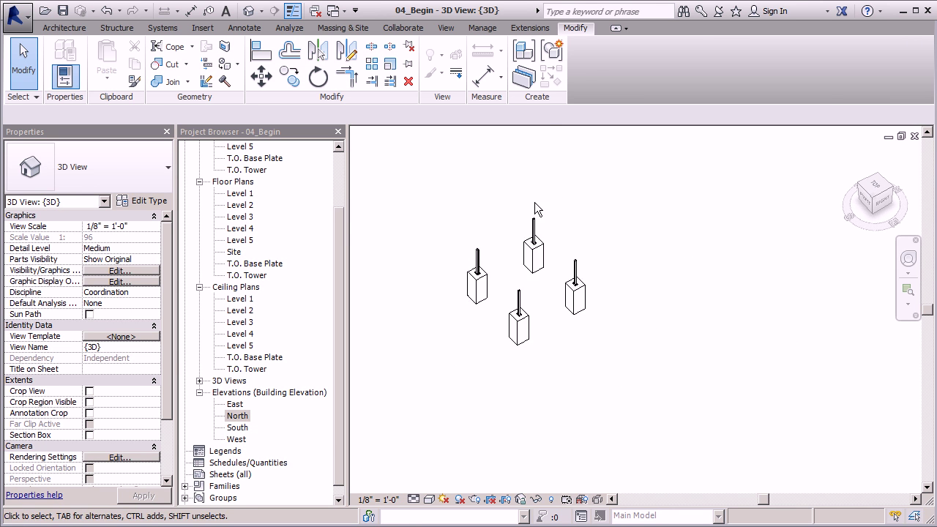
click(521, 245)
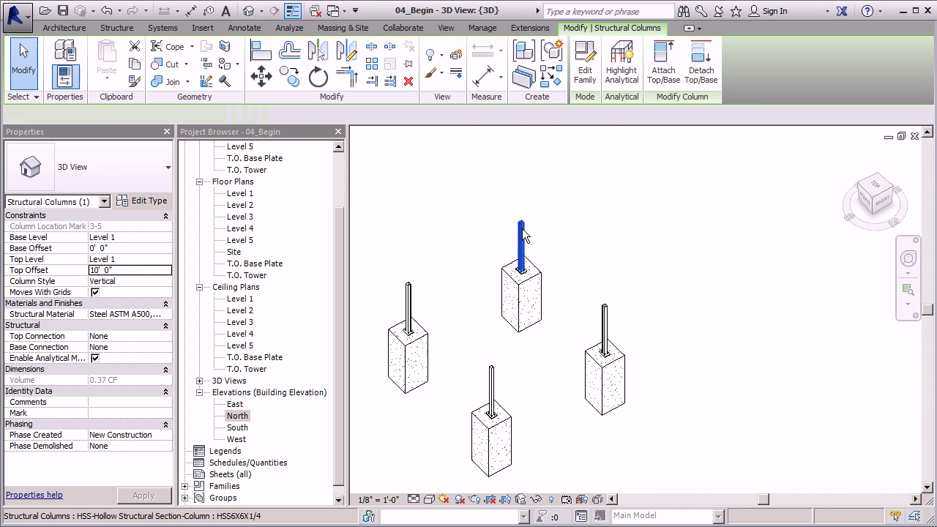
ctrl+click(606, 322)
click(99, 270)
text(45)
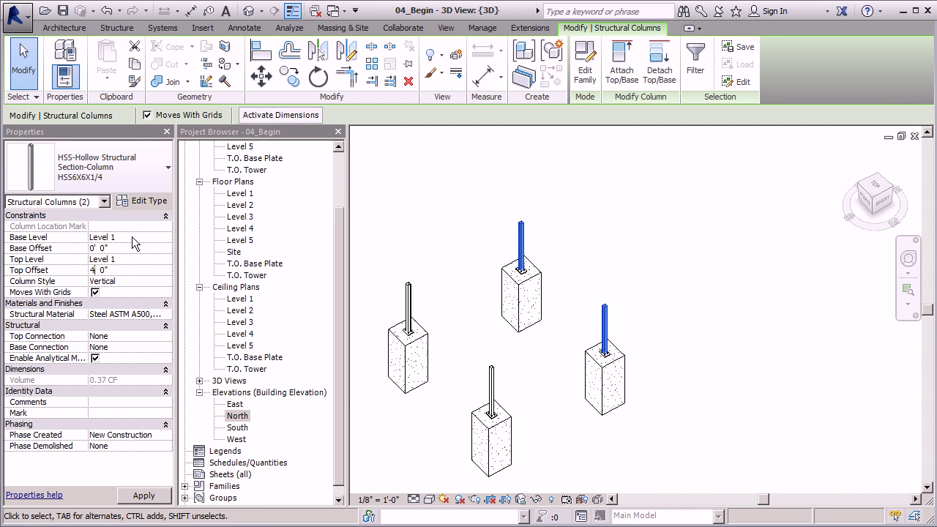
click(144, 495)
- Set the Top Offset of the two columns on grid 6 to 40' and deselect them
click(408, 304)
ctrl+click(491, 386)
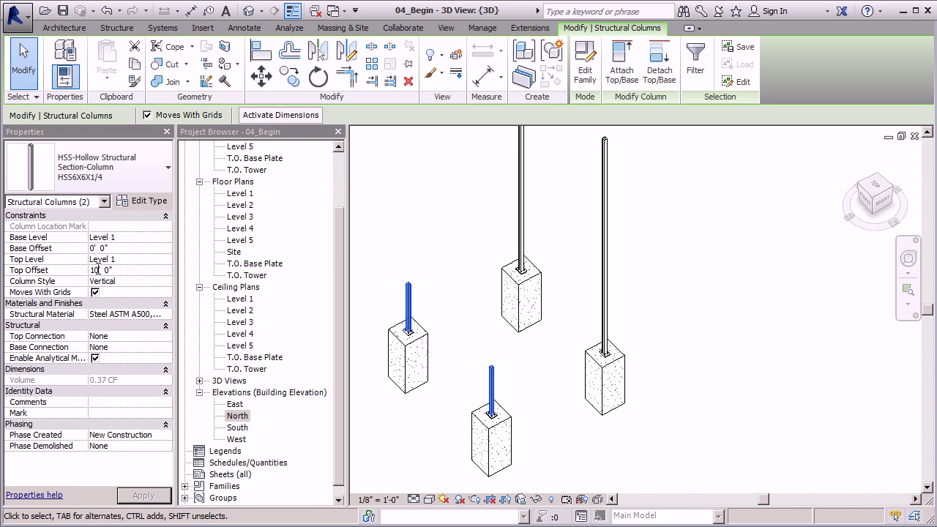
double_click(97, 270)
text(40)
click(698, 318)
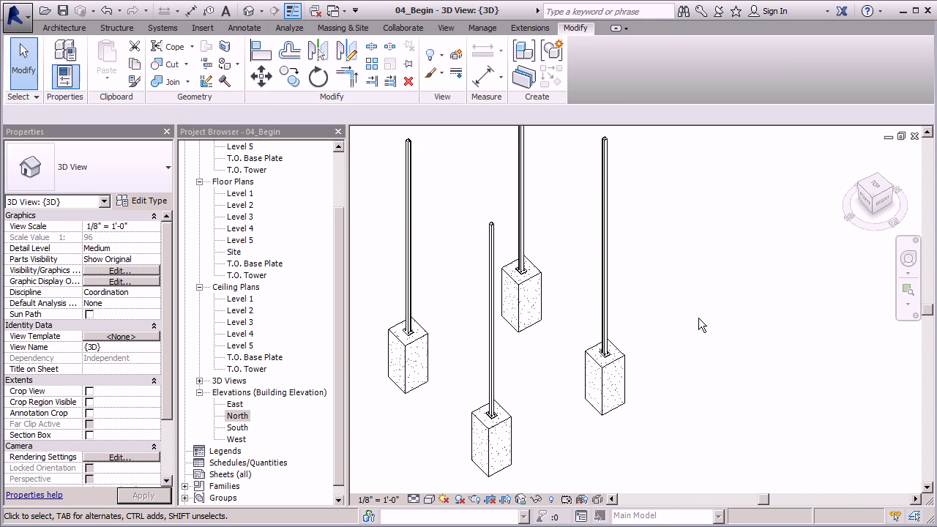
- Open the North elevation and set its visual style to Hidden Line
scroll(699, 315, down, 3)
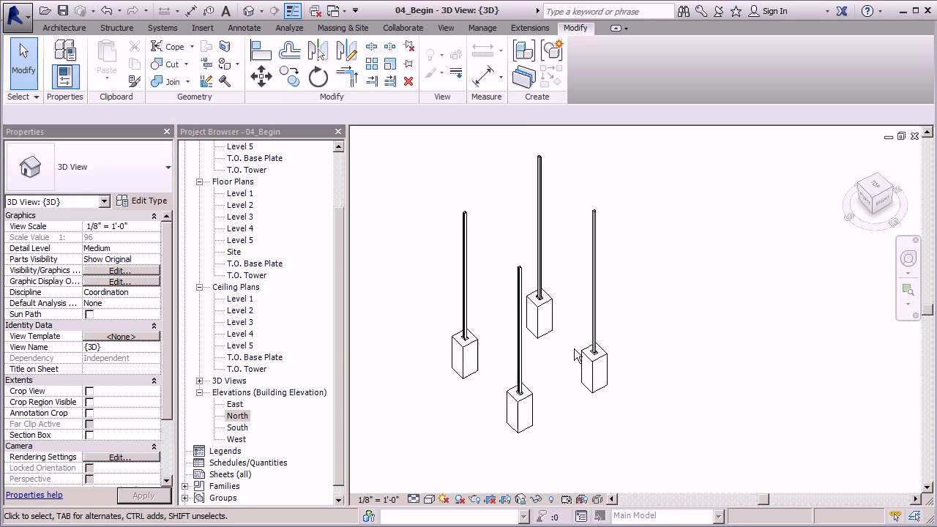
double_click(238, 419)
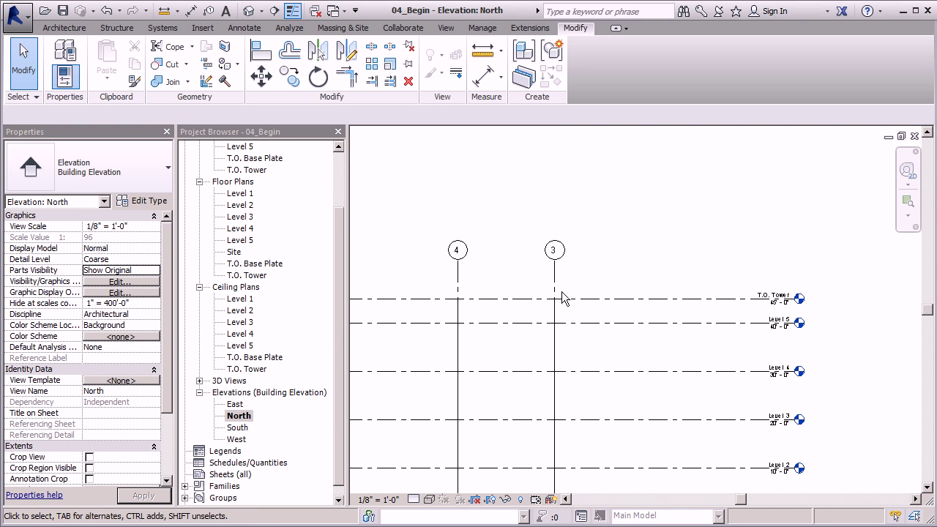
scroll(539, 299, down, 1)
scroll(478, 411, up, 3)
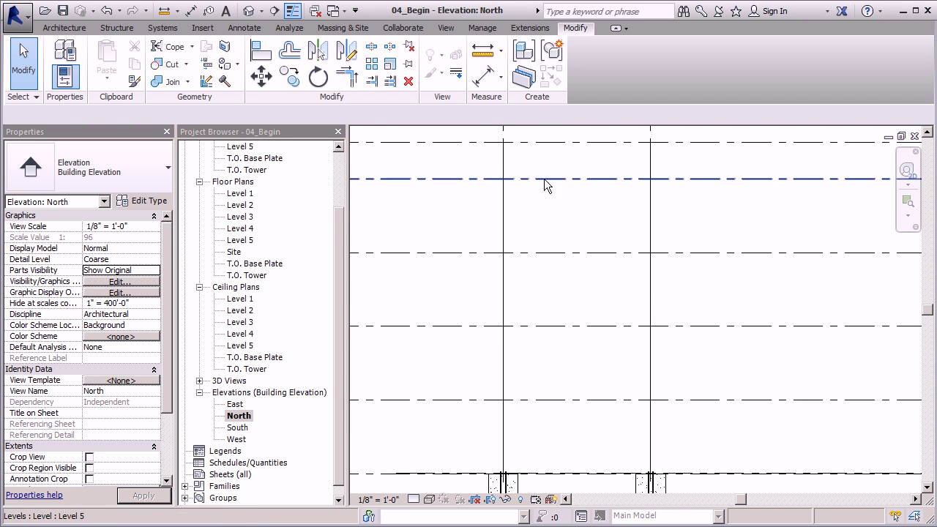
click(429, 499)
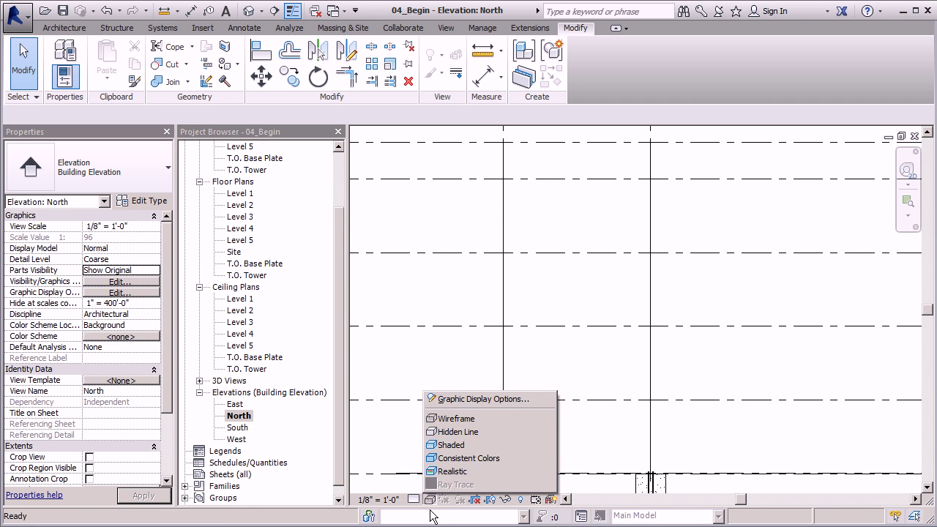
click(448, 431)
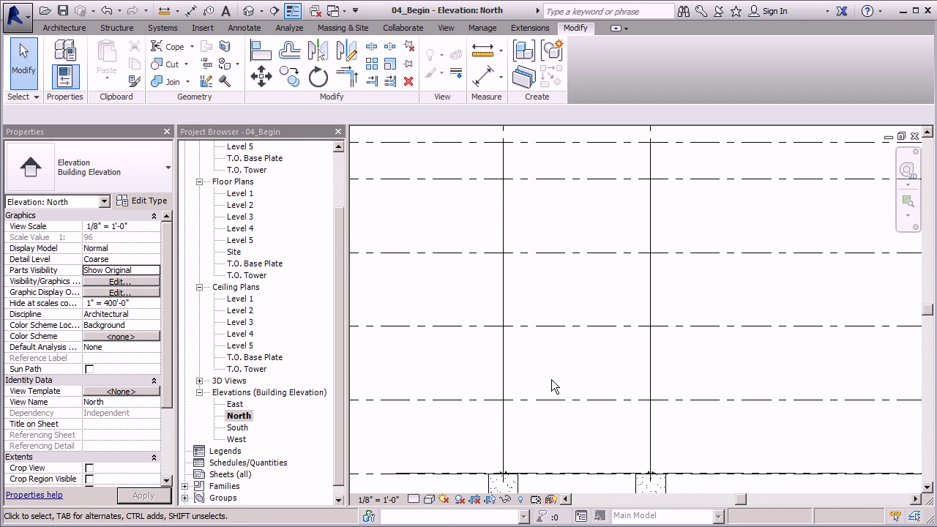
- Set the North elevation's detail level to Medium
click(414, 500)
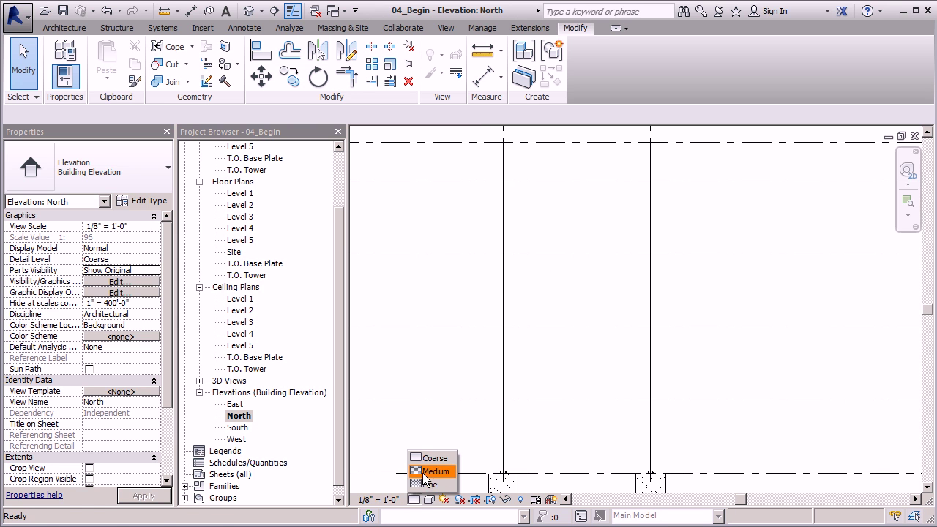
click(431, 471)
scroll(502, 430, up, 2)
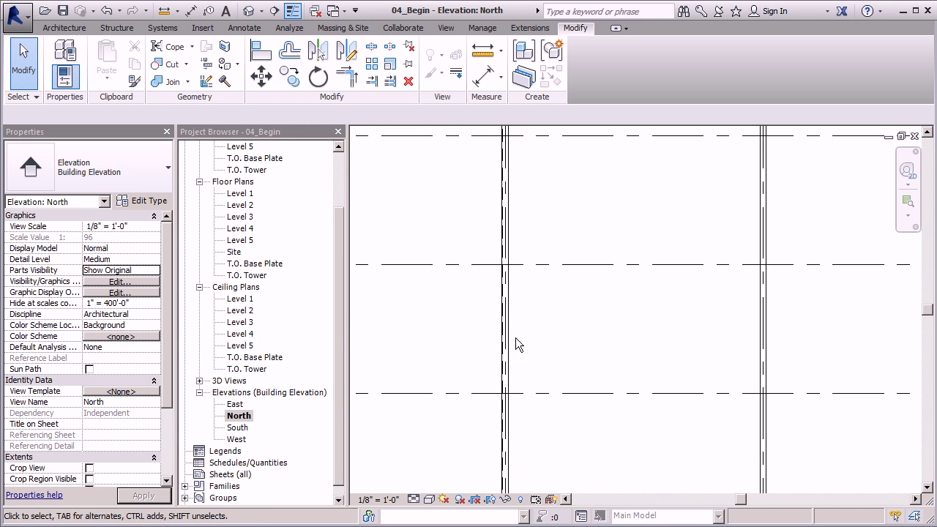
- Examine the tops of the columns on grids 3 and 4 against the T.O. Tower and Level 5 lines
scroll(508, 333, down, 2)
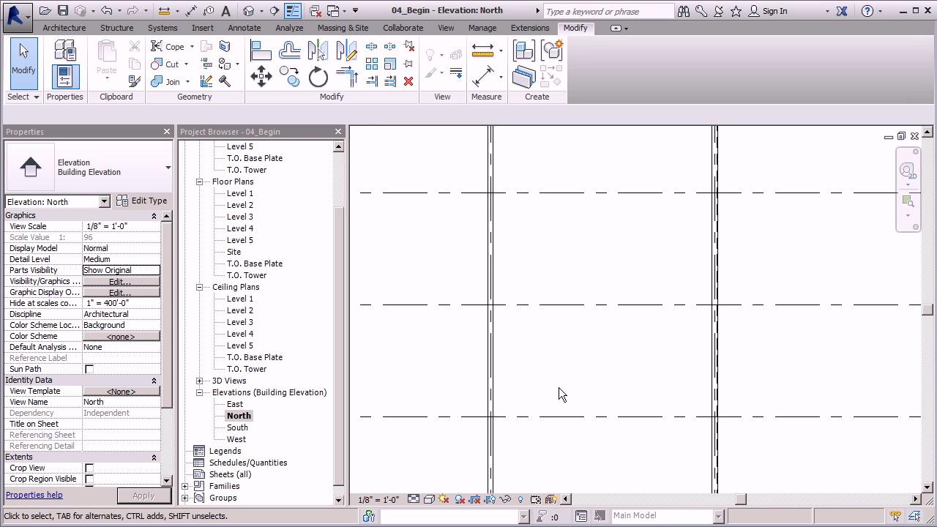
scroll(543, 423, down, 3)
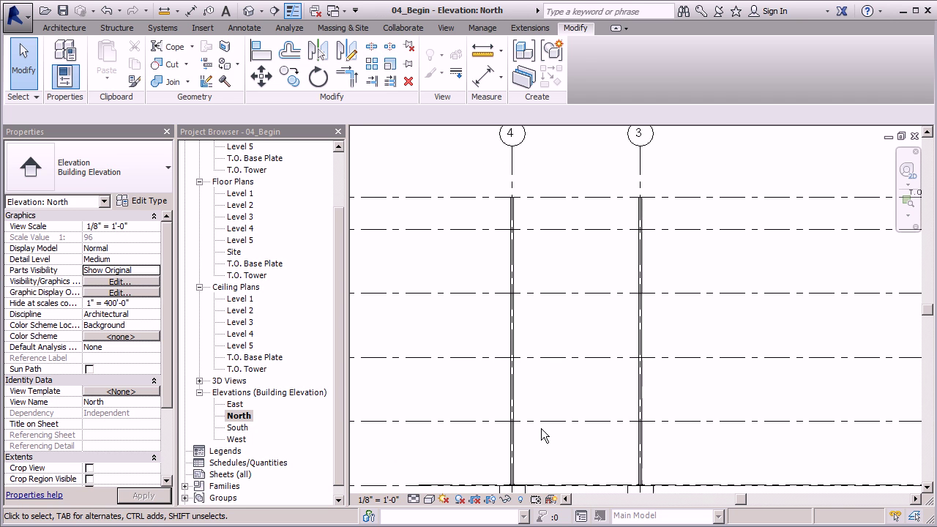
scroll(513, 220, up, 2)
scroll(513, 220, up, 5)
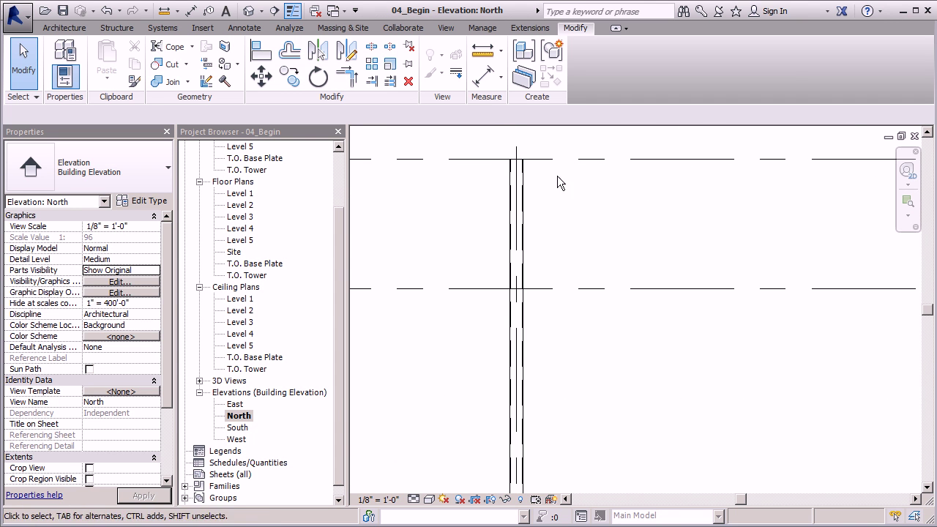
scroll(501, 201, down, 3)
scroll(560, 202, down, 3)
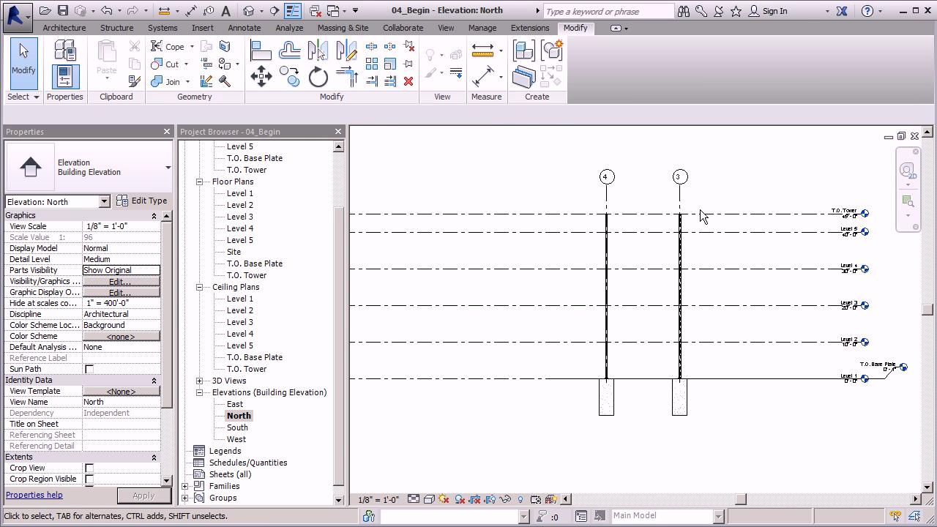
scroll(652, 201, up, 3)
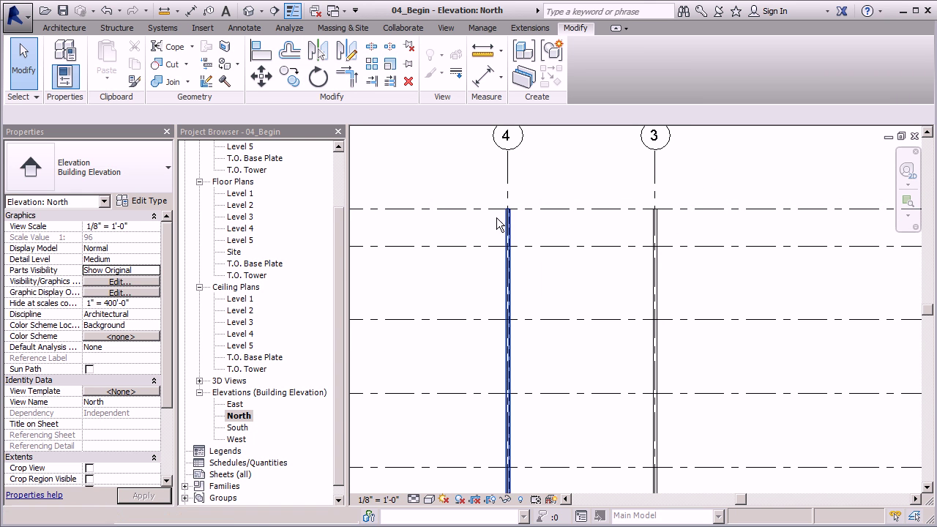
- Open the East elevation and set its detail level to Medium
double_click(235, 404)
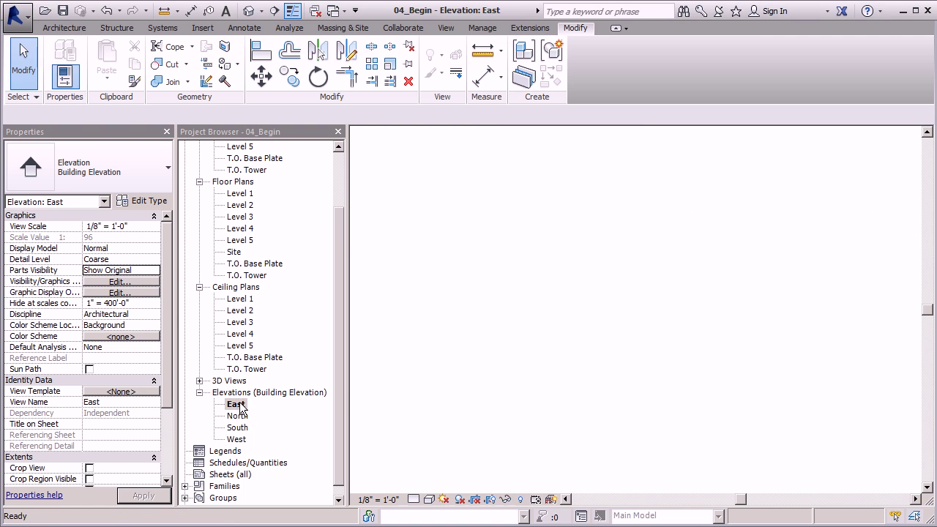
scroll(689, 245, up, 3)
scroll(512, 241, down, 1)
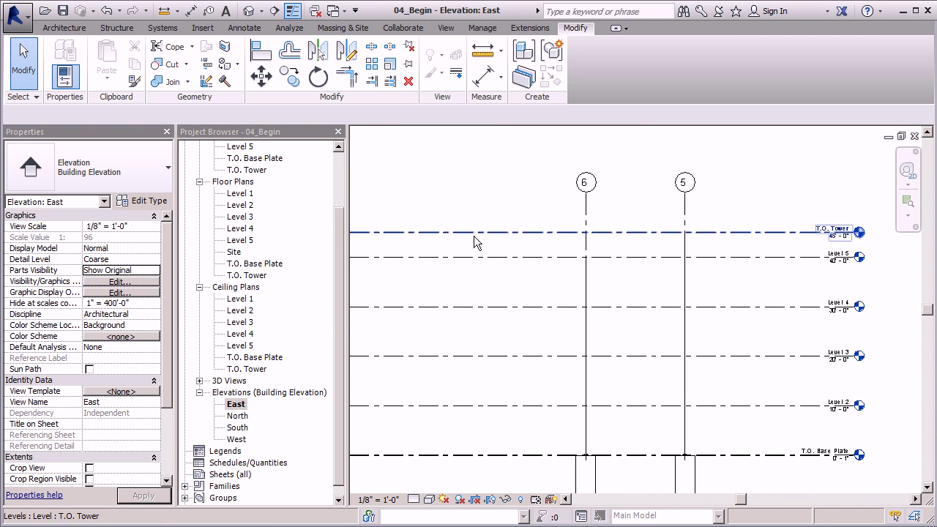
click(388, 499)
click(414, 500)
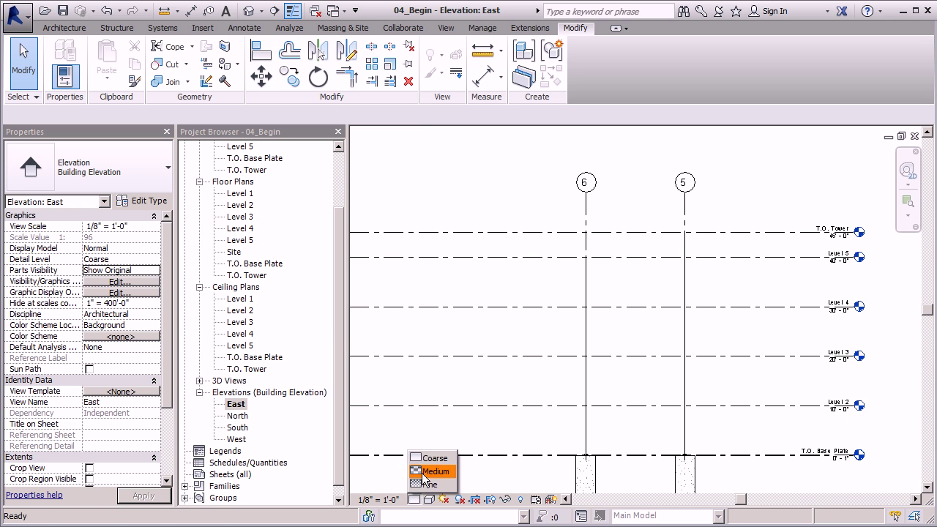
click(428, 472)
- Compare the column heights at grids 5 and 6 in the East elevation, and return to the 3D view
scroll(657, 208, up, 1)
scroll(657, 205, up, 1)
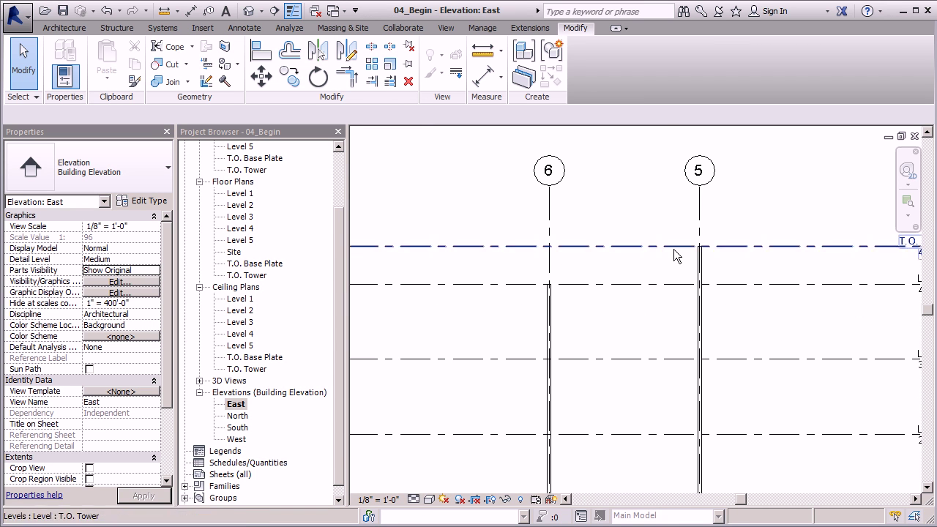
scroll(584, 210, down, 2)
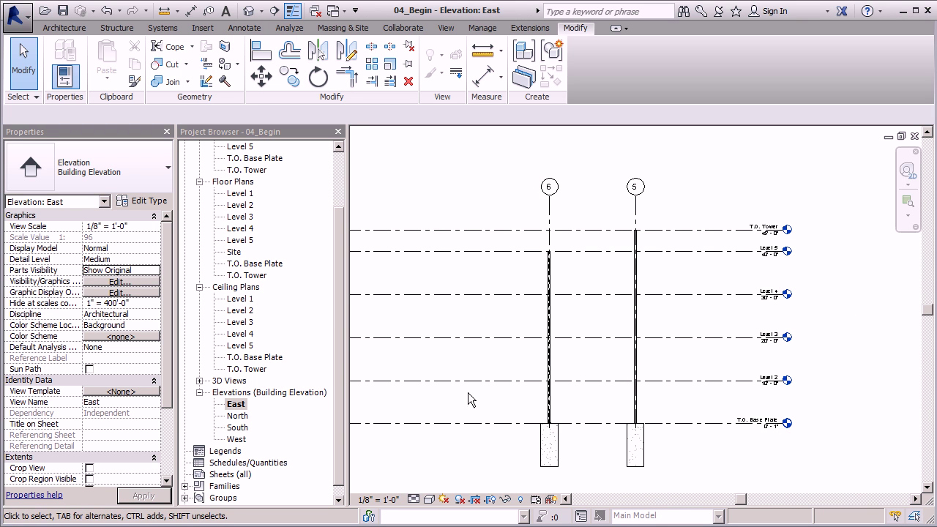
click(249, 11)
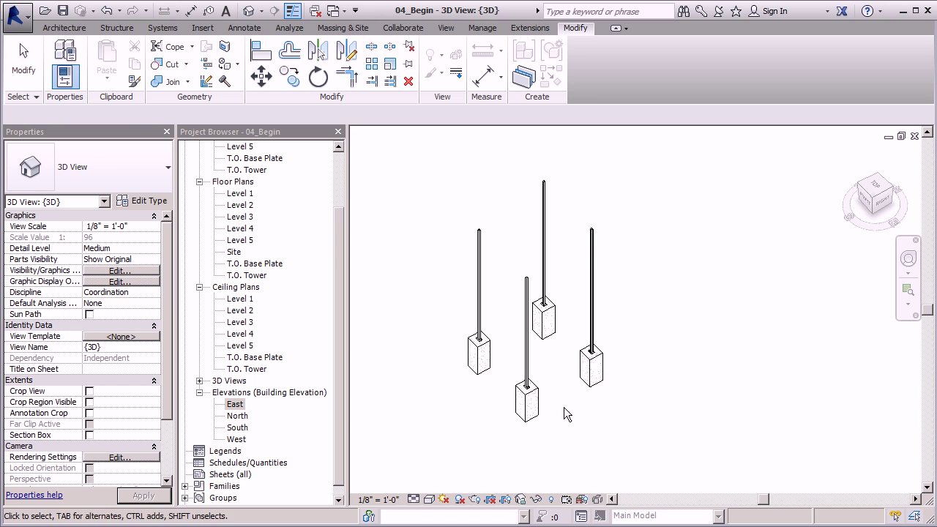